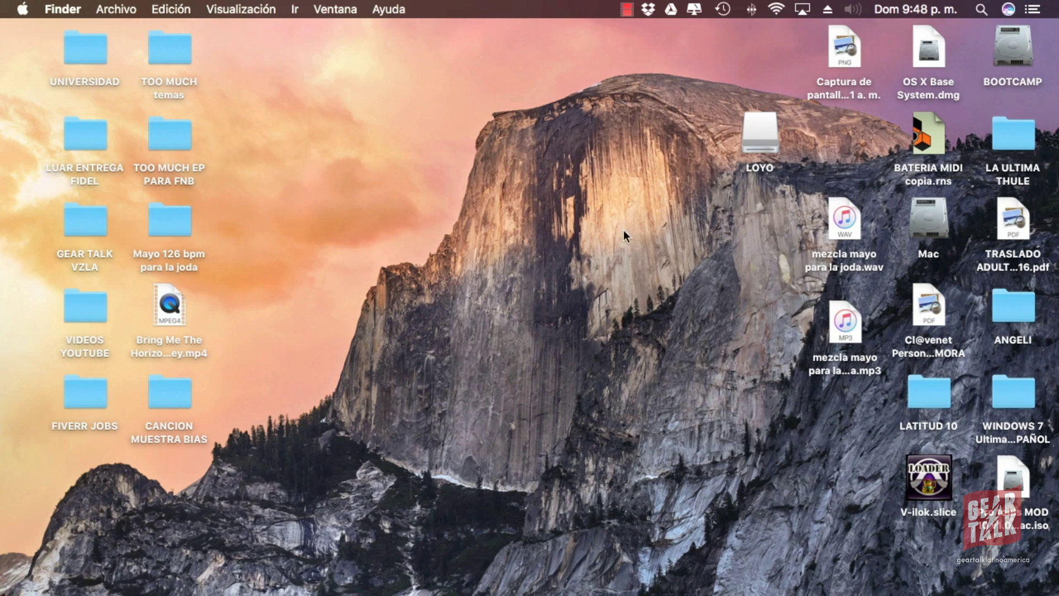
- Move the LOYO drive icon on the desktop between the screenshot and the mezcla WAV file, and launch REAPER
{"action": "left_click_drag", "start_coordinate": [762, 128], "coordinate": [846, 131]}
{"action": "left_click", "coordinate": [741, 142]}
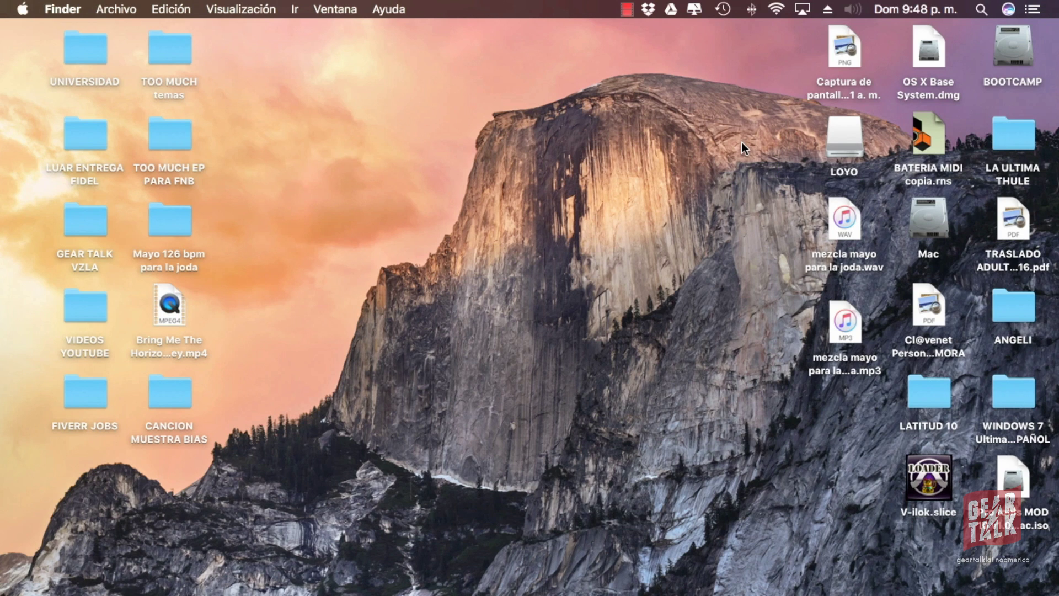
{"action": "mouse_move", "coordinate": [717, 590]}
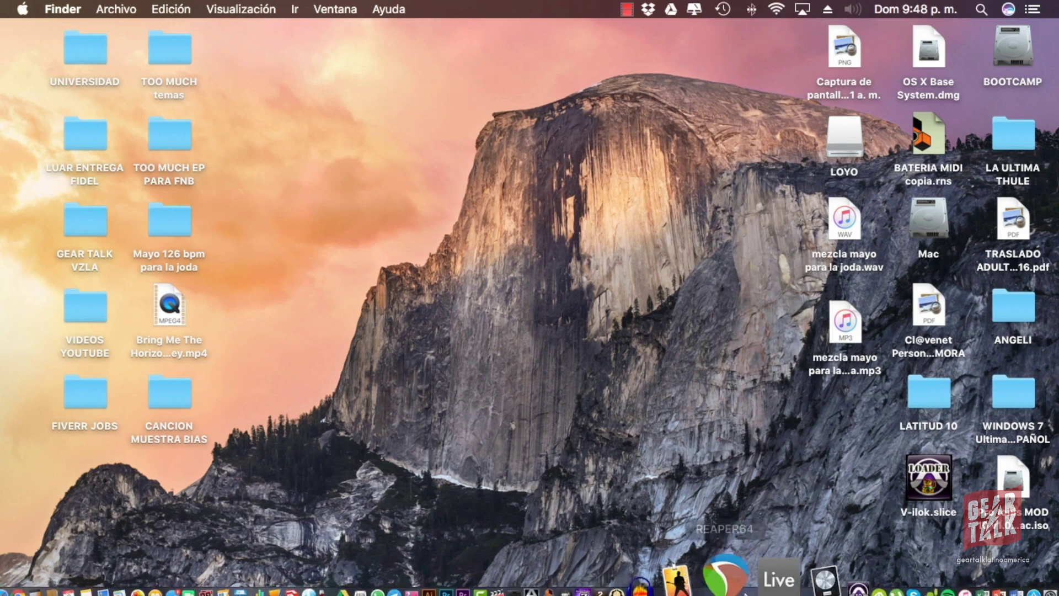
{"action": "left_click", "coordinate": [742, 579]}
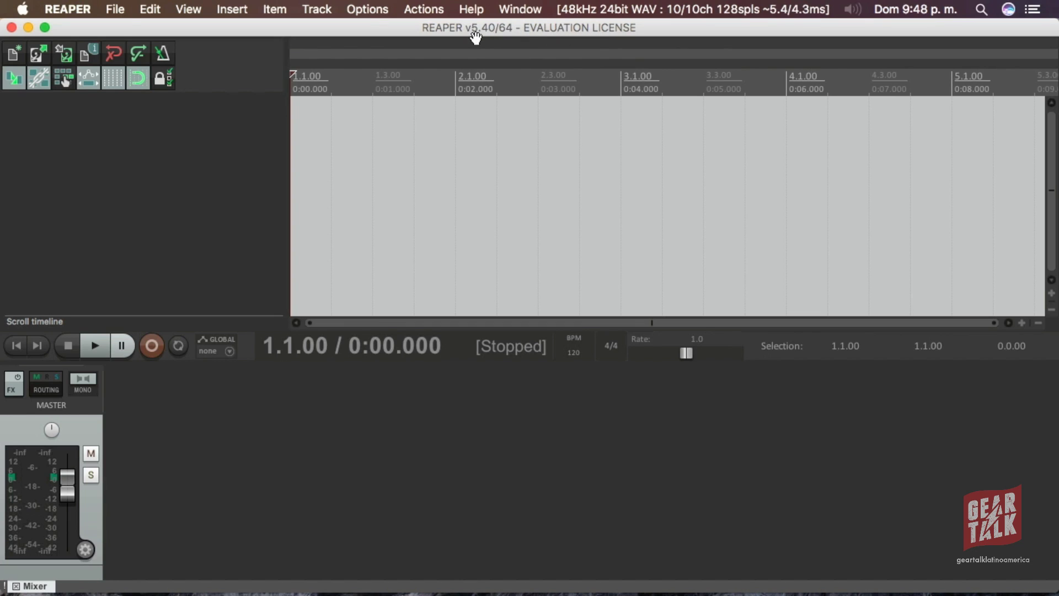
{"action": "left_click", "coordinate": [452, 199]}
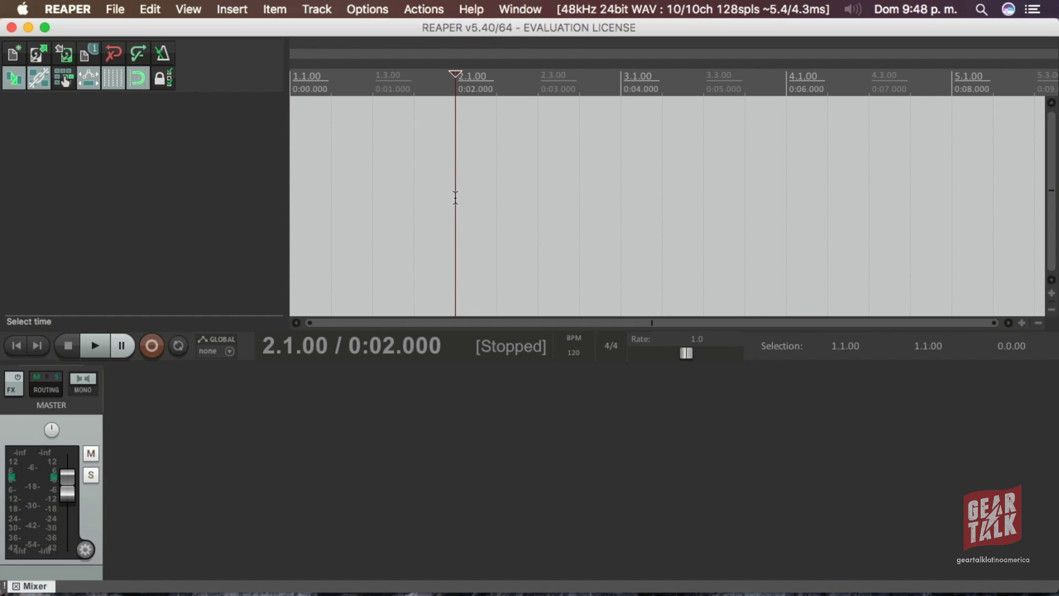
{"action": "left_click", "coordinate": [622, 169]}
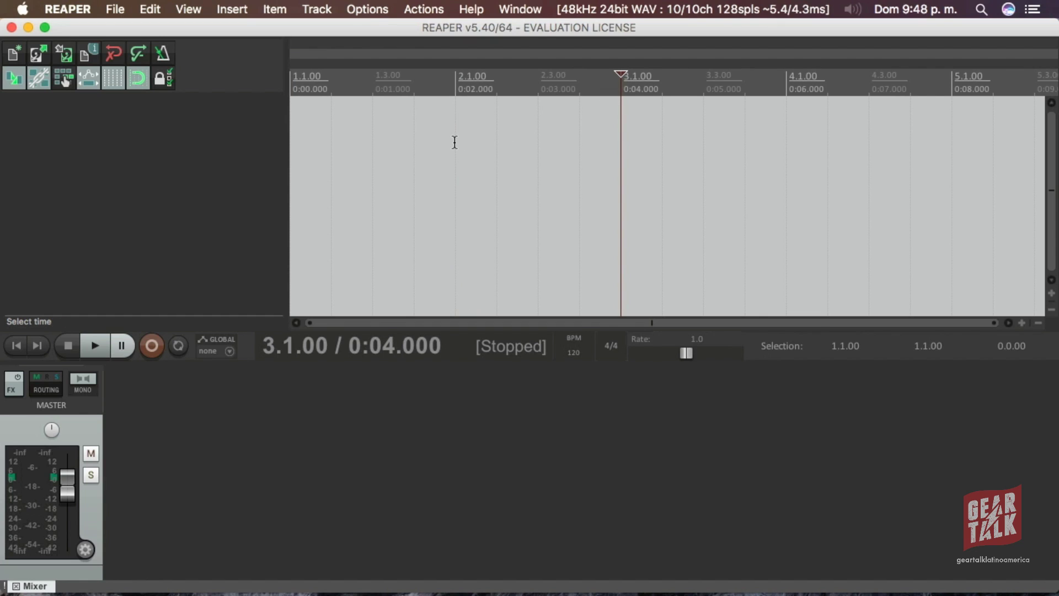
{"action": "key", "text": "Home"}
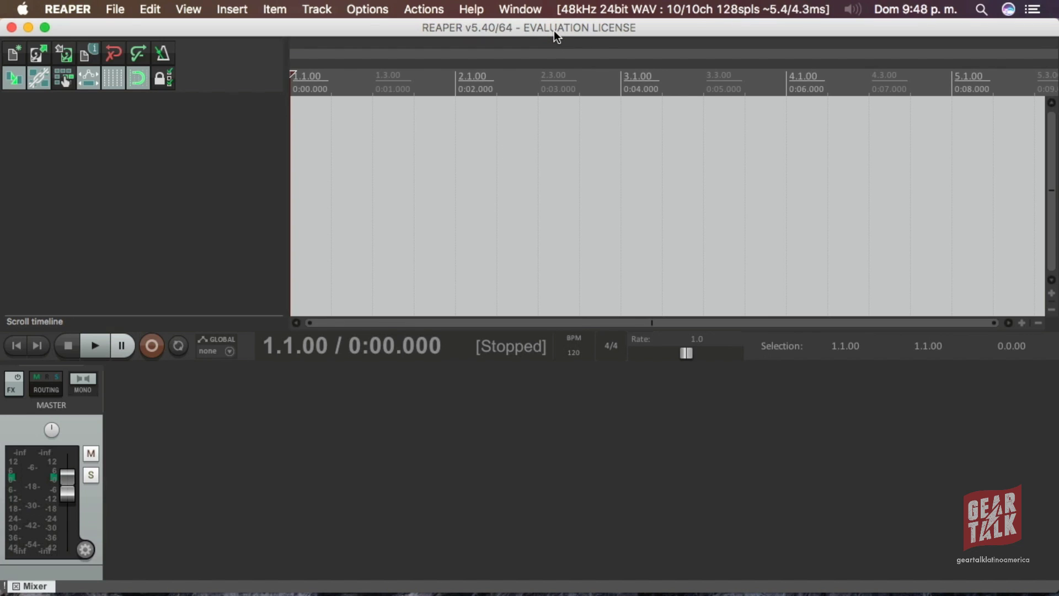
{"action": "left_click", "coordinate": [621, 147]}
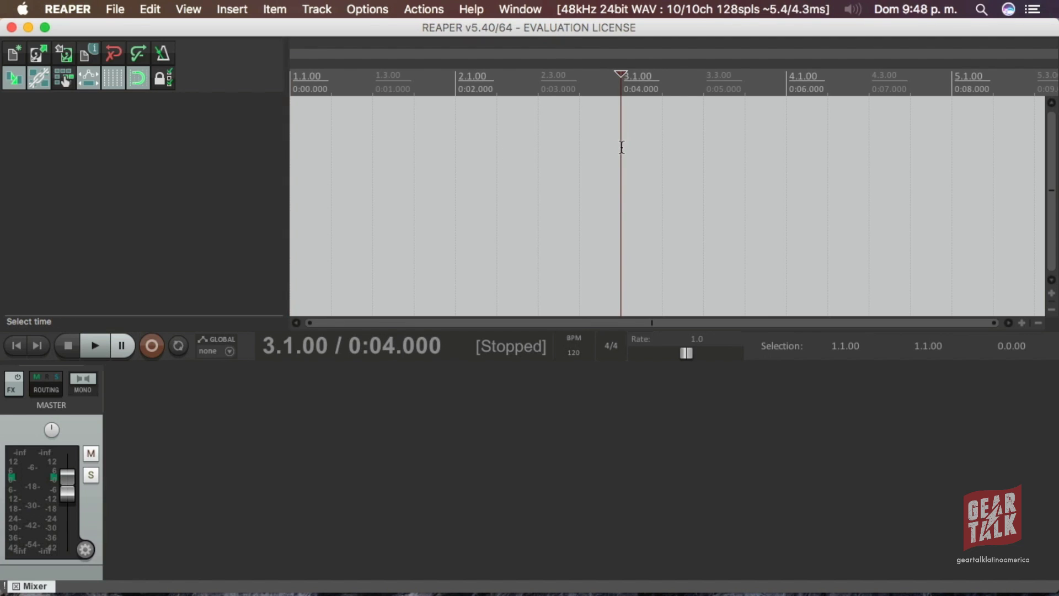
{"action": "left_click", "coordinate": [455, 155]}
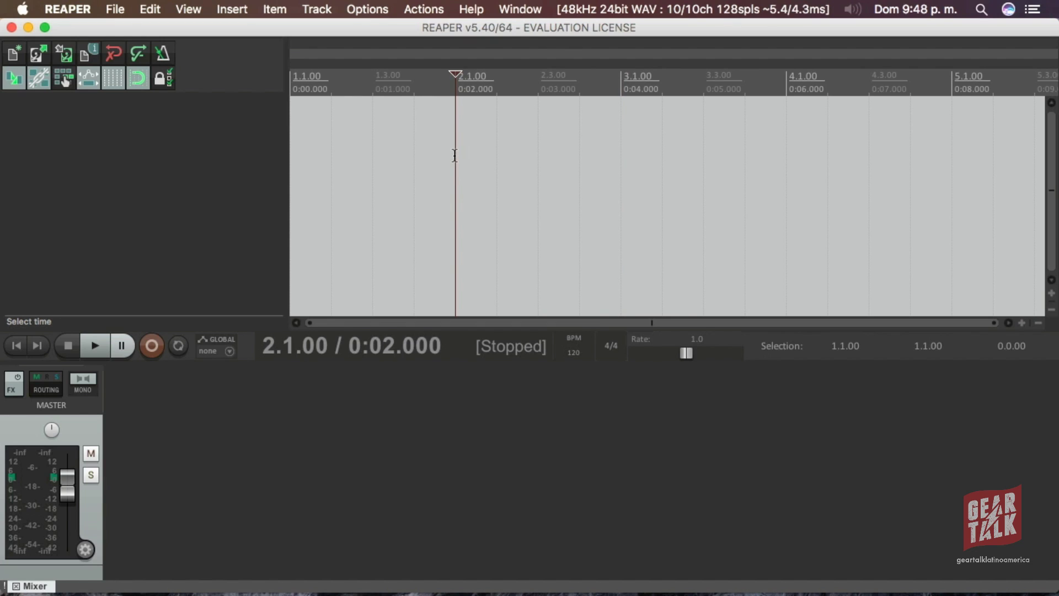
{"action": "key", "text": "Home"}
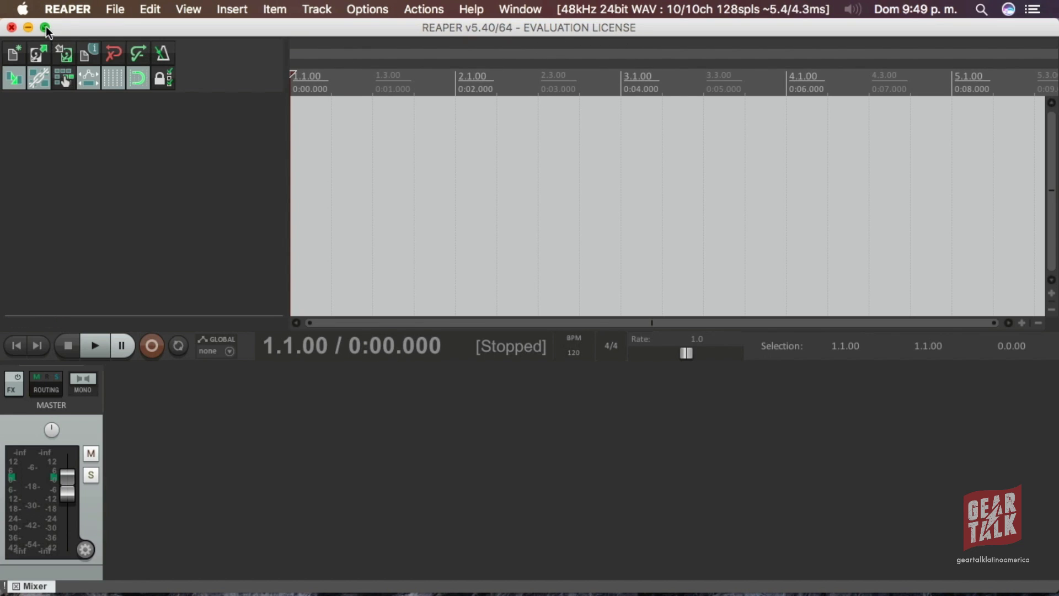
- Switch to the desktop, view the Mac's system overview with its processor and memory specifications, and close it
{"action": "key", "text": "ctrl+Left"}
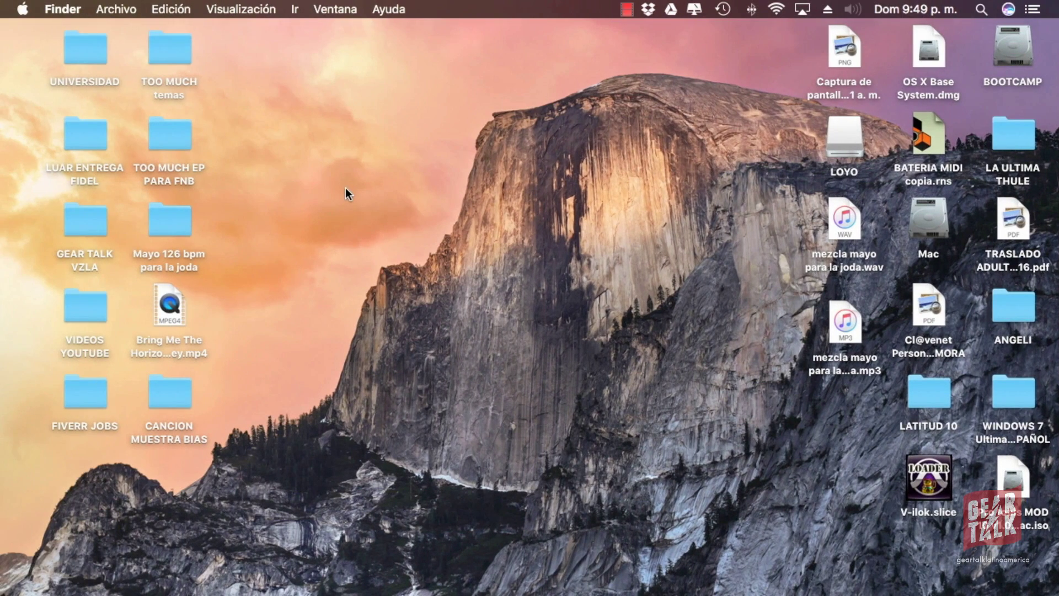
{"action": "left_click", "coordinate": [22, 9]}
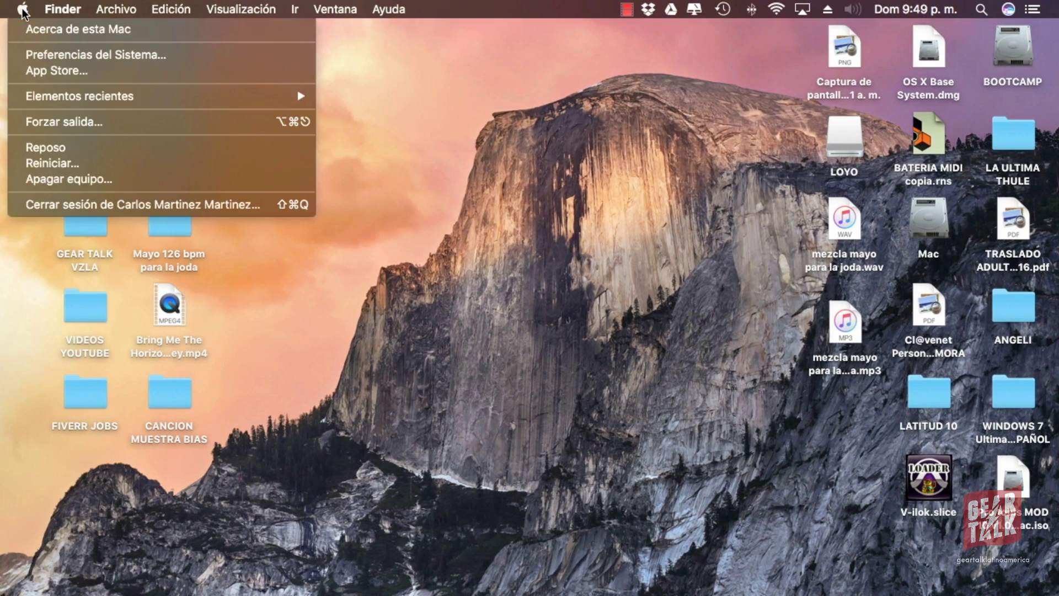
{"action": "left_click", "coordinate": [52, 28]}
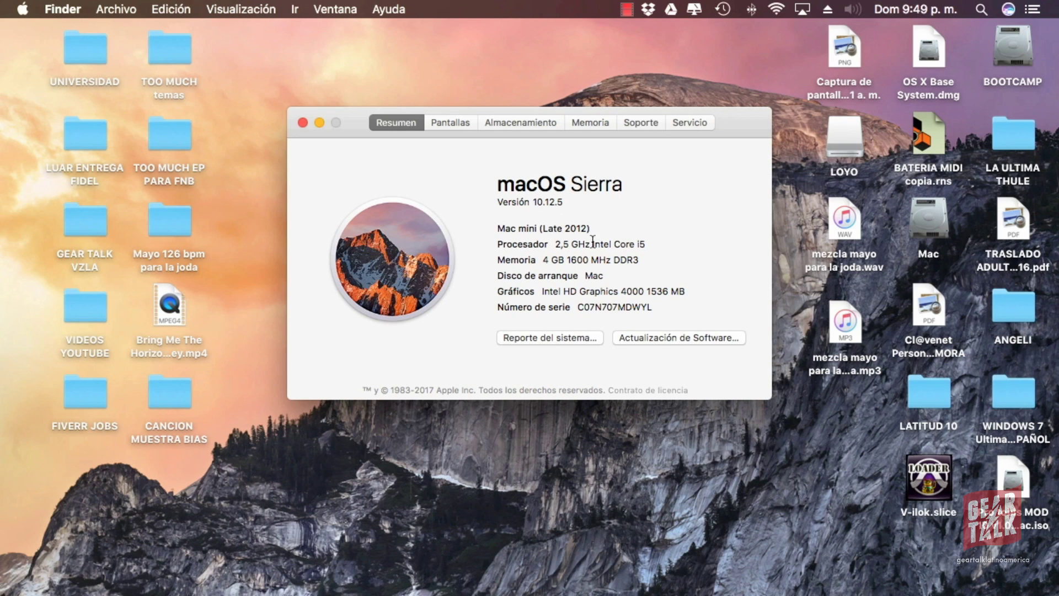
{"action": "left_click_drag", "start_coordinate": [352, 108], "coordinate": [322, 112]}
{"action": "left_click", "coordinate": [277, 124]}
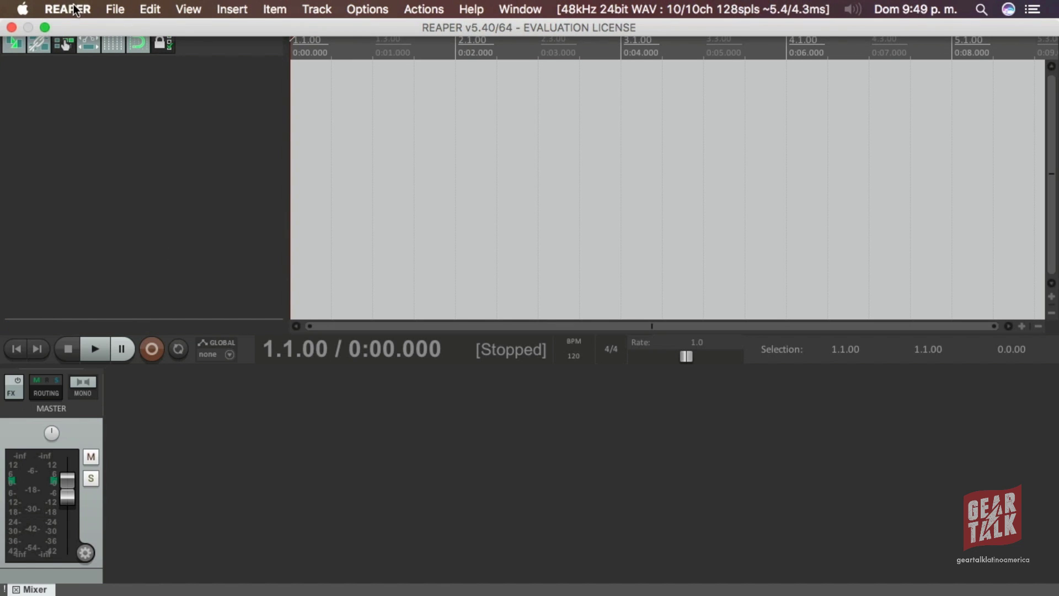
- Open the REAPER preferences and collapse every category group, from General down to Plug-ins
{"action": "left_click", "coordinate": [72, 8]}
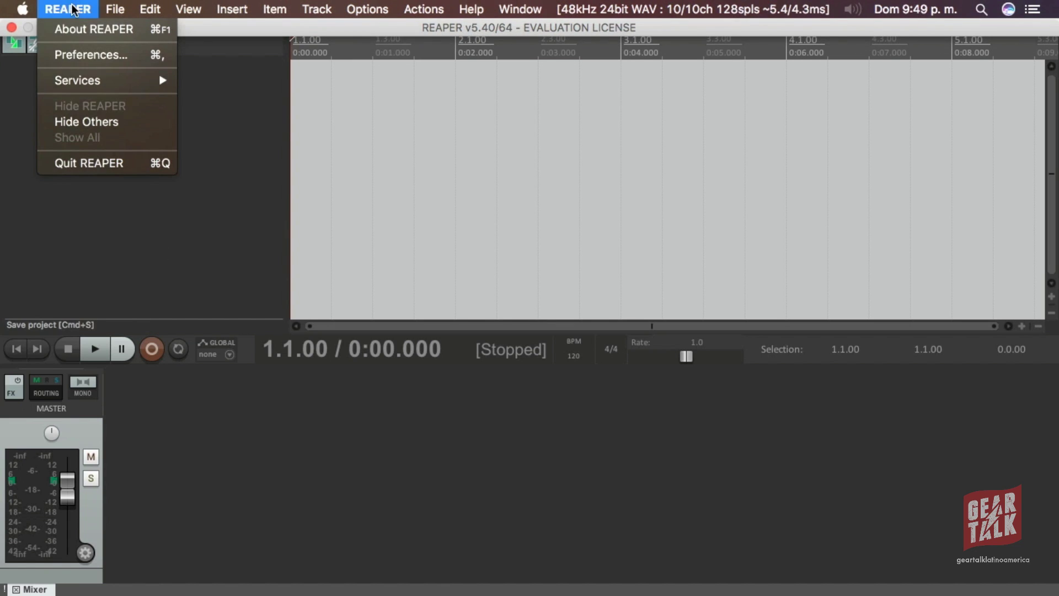
{"action": "left_click", "coordinate": [80, 53]}
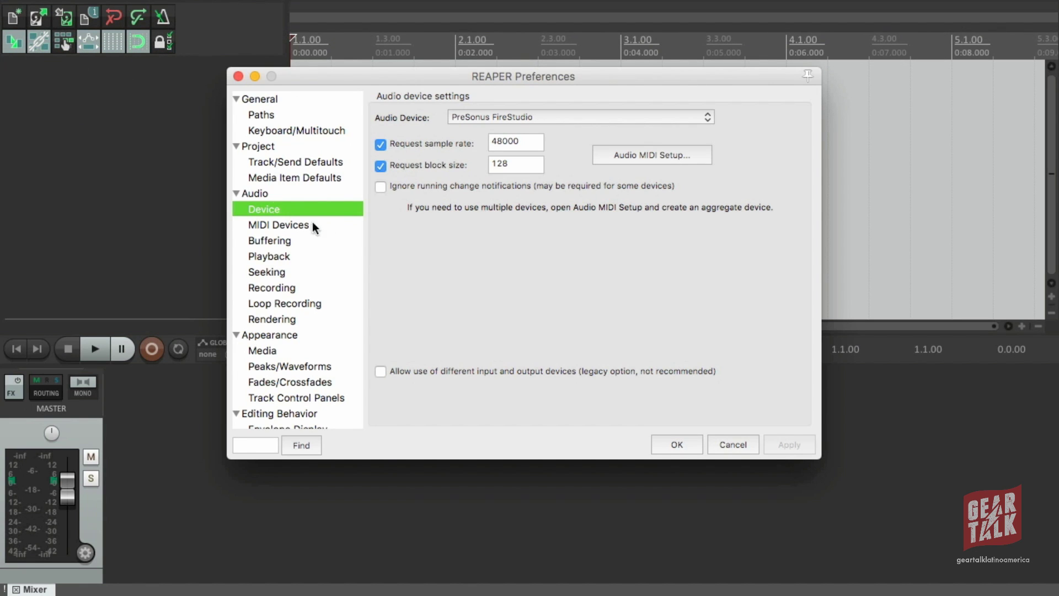
{"action": "left_click", "coordinate": [236, 99]}
{"action": "left_click", "coordinate": [236, 114]}
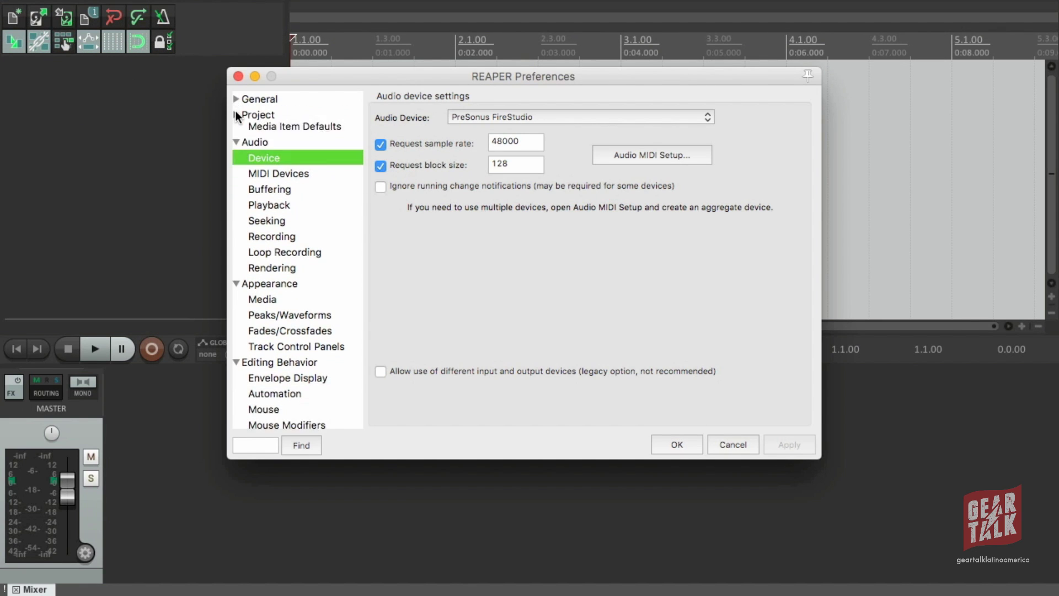
{"action": "left_click", "coordinate": [236, 129]}
{"action": "left_click", "coordinate": [236, 146]}
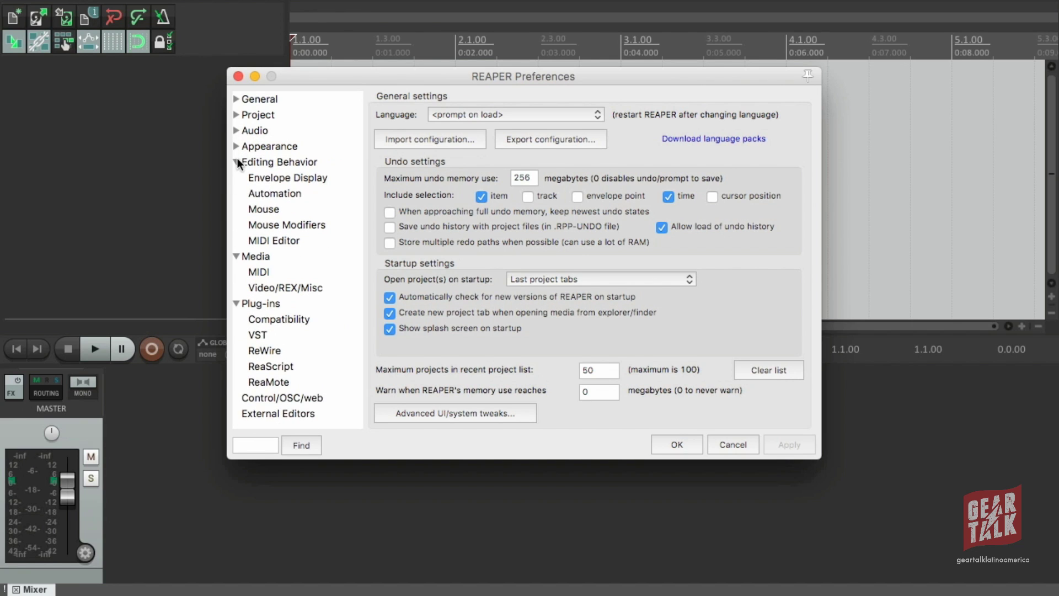
{"action": "left_click", "coordinate": [237, 161]}
{"action": "left_click", "coordinate": [236, 178]}
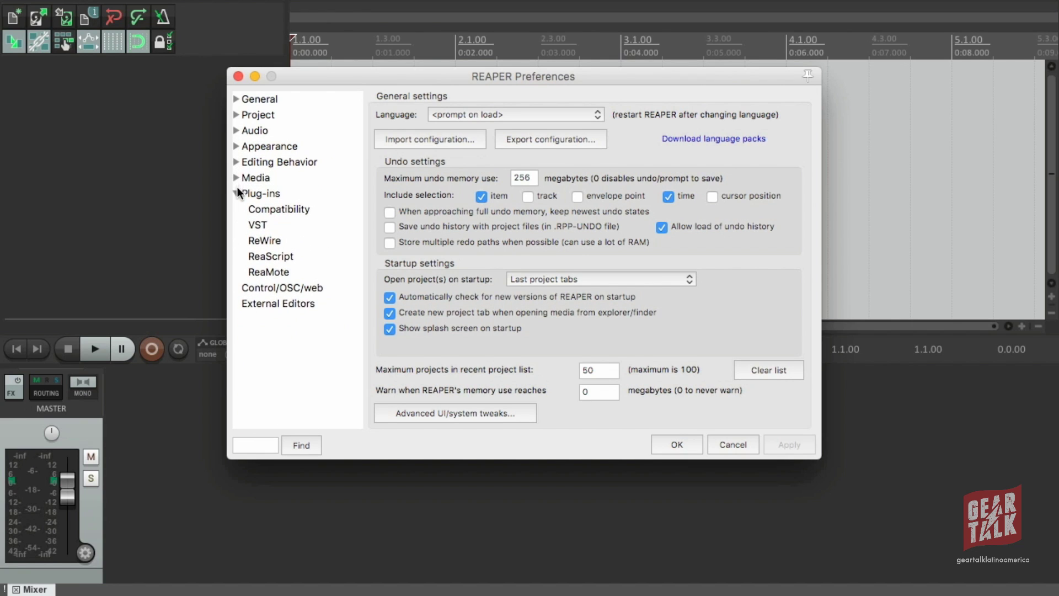
{"action": "left_click", "coordinate": [236, 193]}
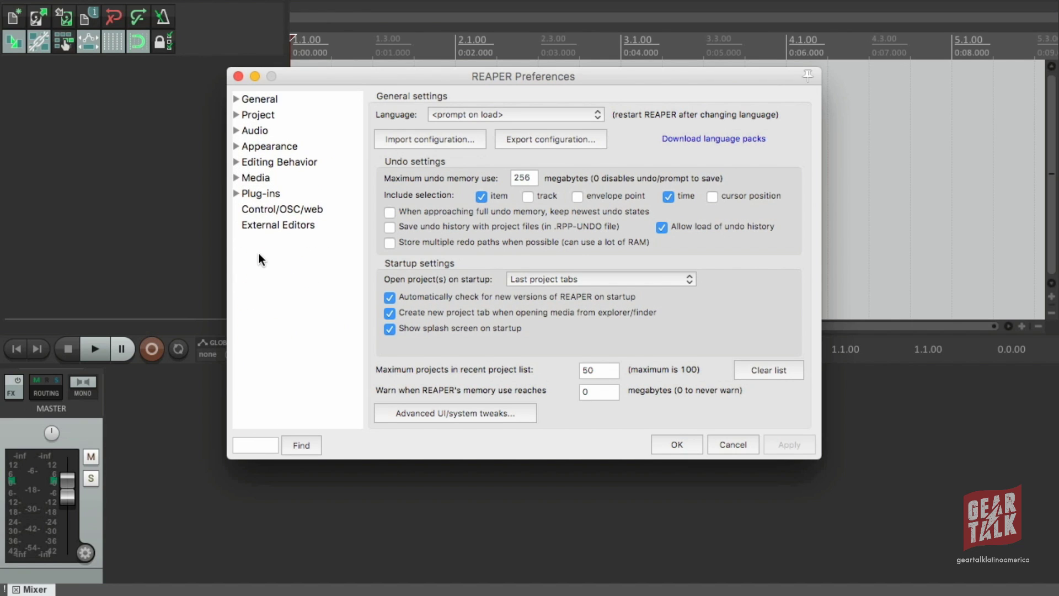
- Choose PreSonus FireStudio as the audio device in the Audio preferences and accept the settings
{"action": "left_click", "coordinate": [236, 131]}
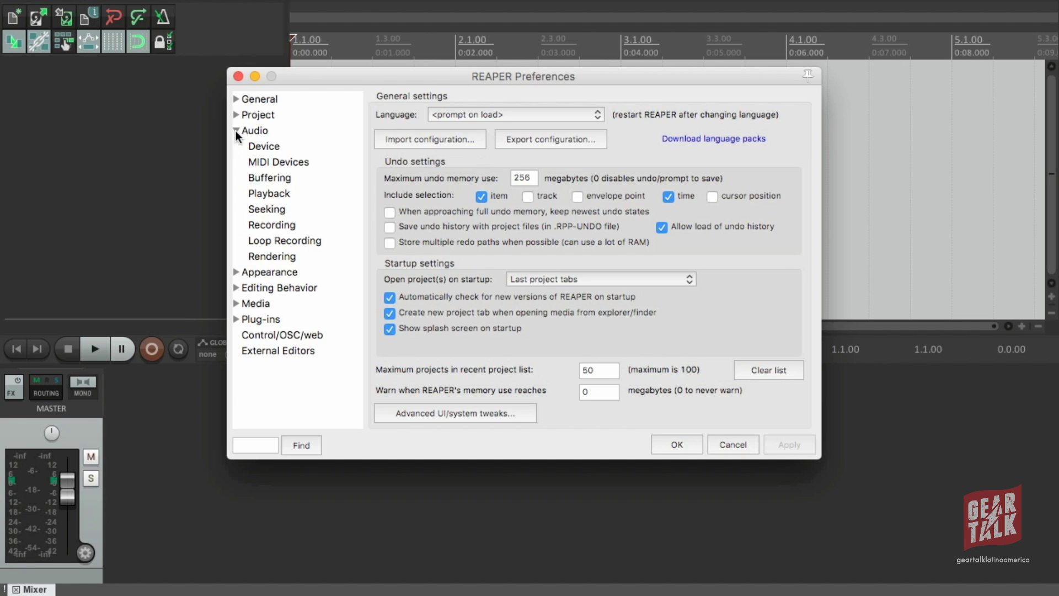
{"action": "left_click", "coordinate": [267, 145]}
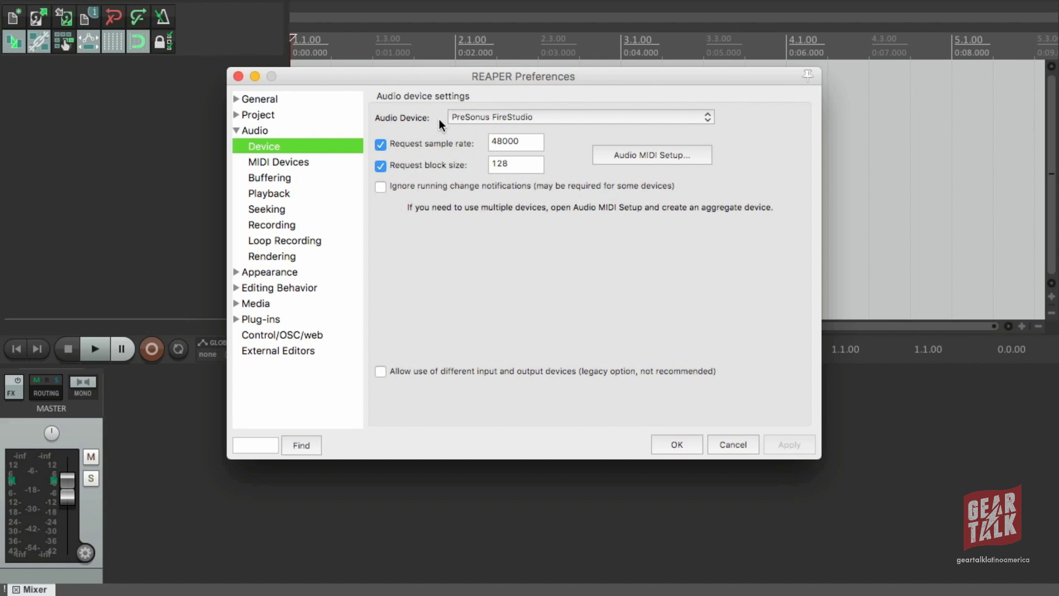
{"action": "left_click", "coordinate": [598, 118]}
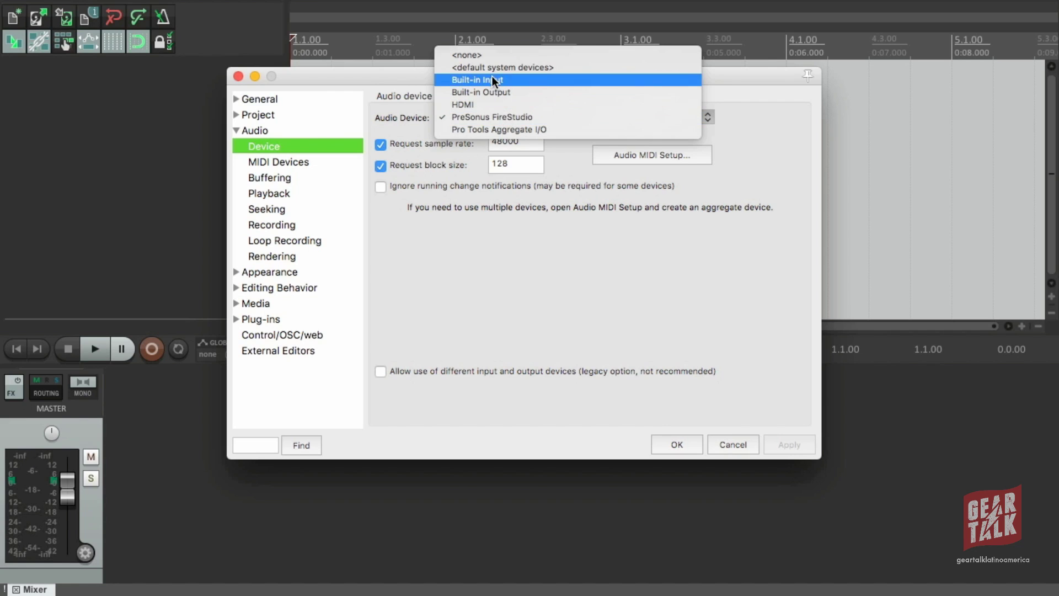
{"action": "left_click", "coordinate": [499, 115]}
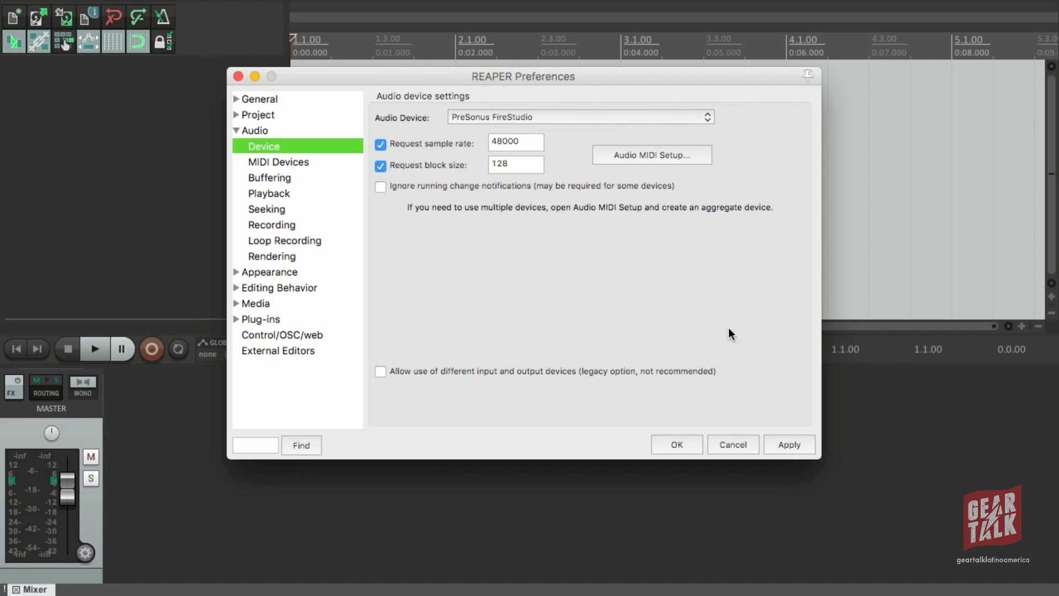
{"action": "left_click", "coordinate": [675, 445]}
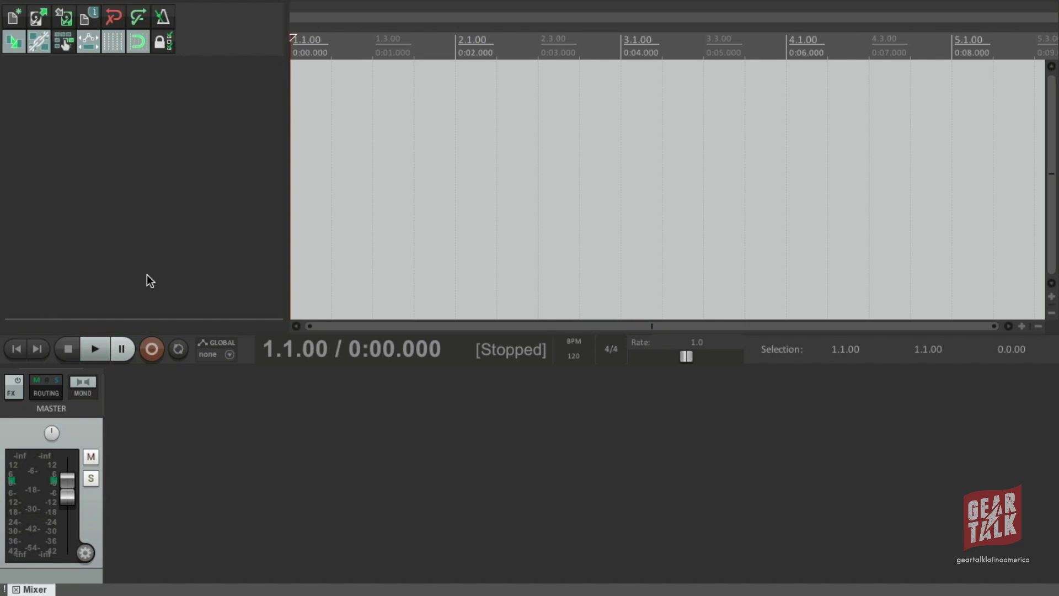
- Insert a new track into the empty project
{"action": "mouse_move", "coordinate": [361, 6]}
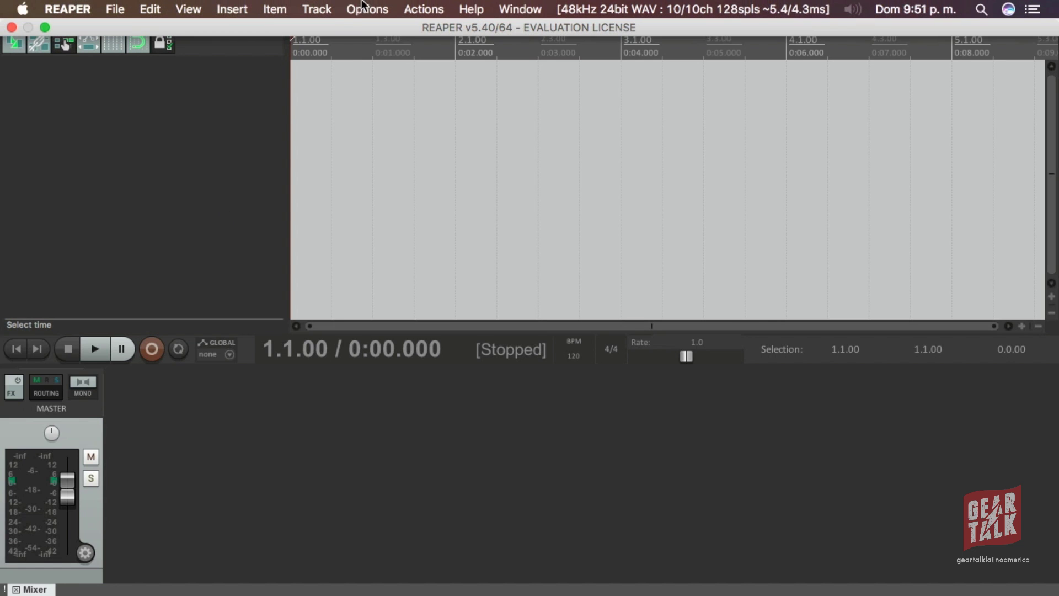
{"action": "left_click", "coordinate": [318, 10]}
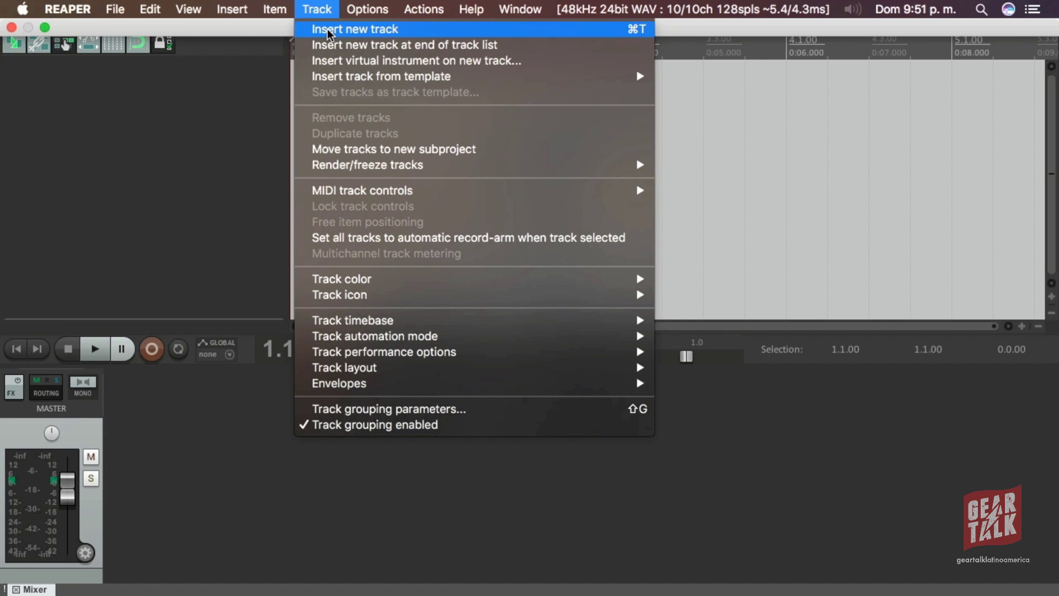
{"action": "left_click", "coordinate": [360, 31]}
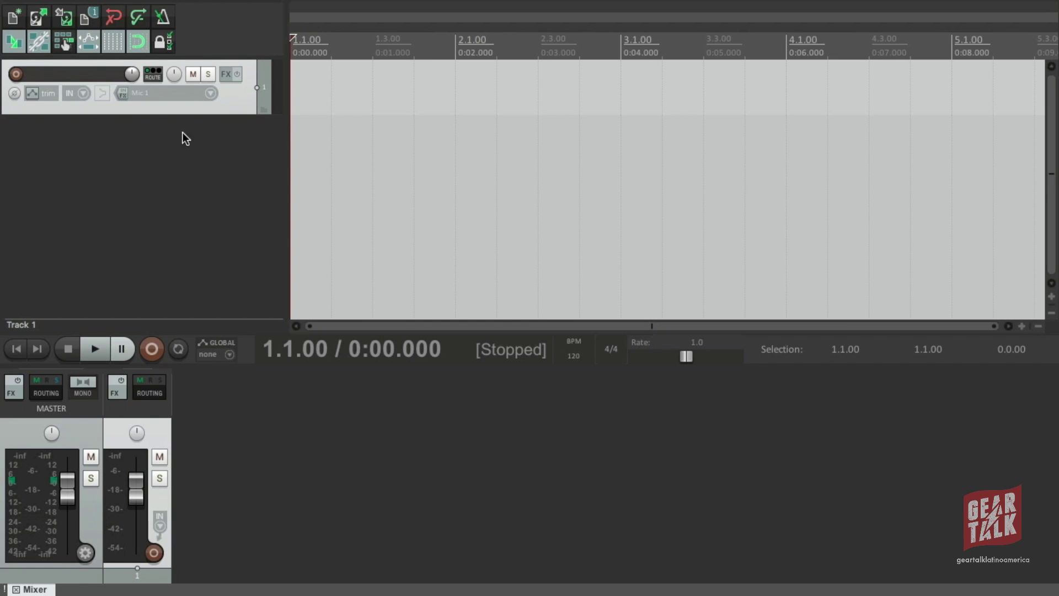
- Set the new track's recording input to mono Mic 2 and deselect the track
{"action": "left_click", "coordinate": [183, 92]}
{"action": "mouse_move", "coordinate": [221, 101]}
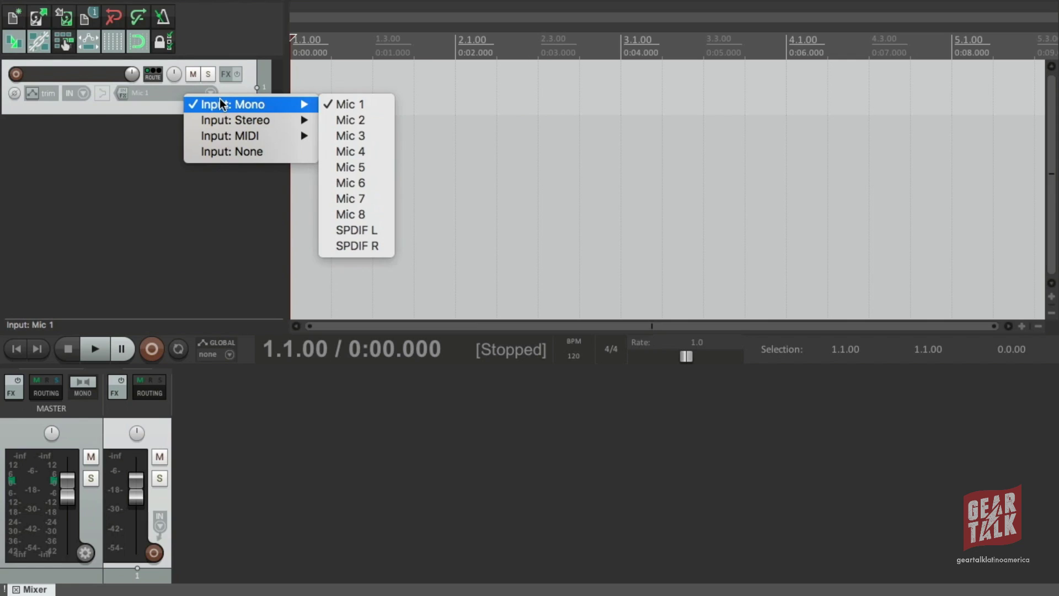
{"action": "left_click", "coordinate": [170, 111]}
{"action": "left_click", "coordinate": [170, 91]}
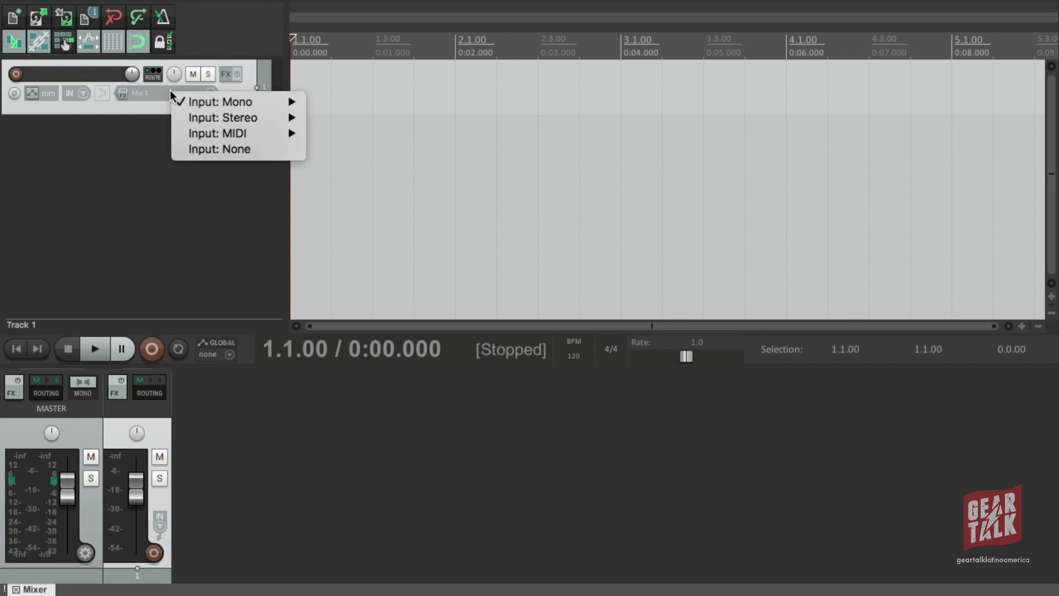
{"action": "mouse_move", "coordinate": [237, 102]}
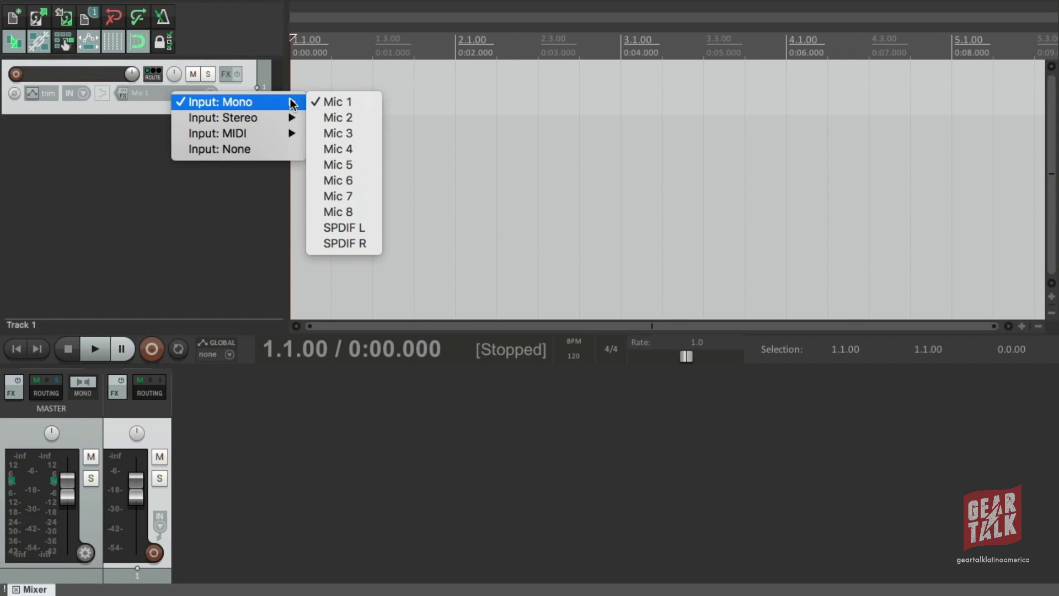
{"action": "left_click", "coordinate": [343, 117]}
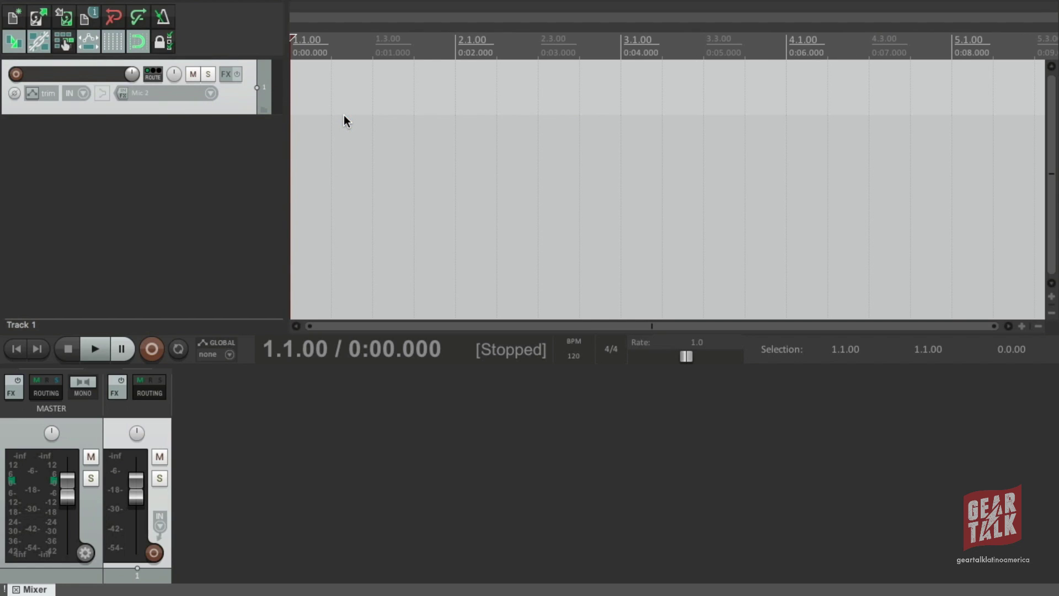
{"action": "left_click", "coordinate": [183, 193]}
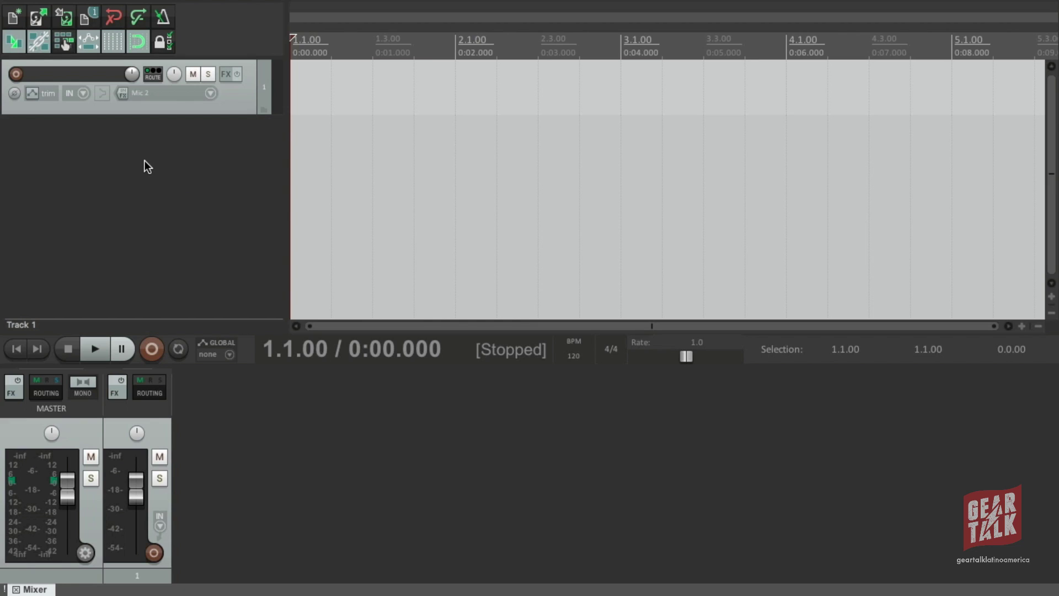
- Arm track 1 for recording and turn on its record monitoring
{"action": "left_click", "coordinate": [16, 74]}
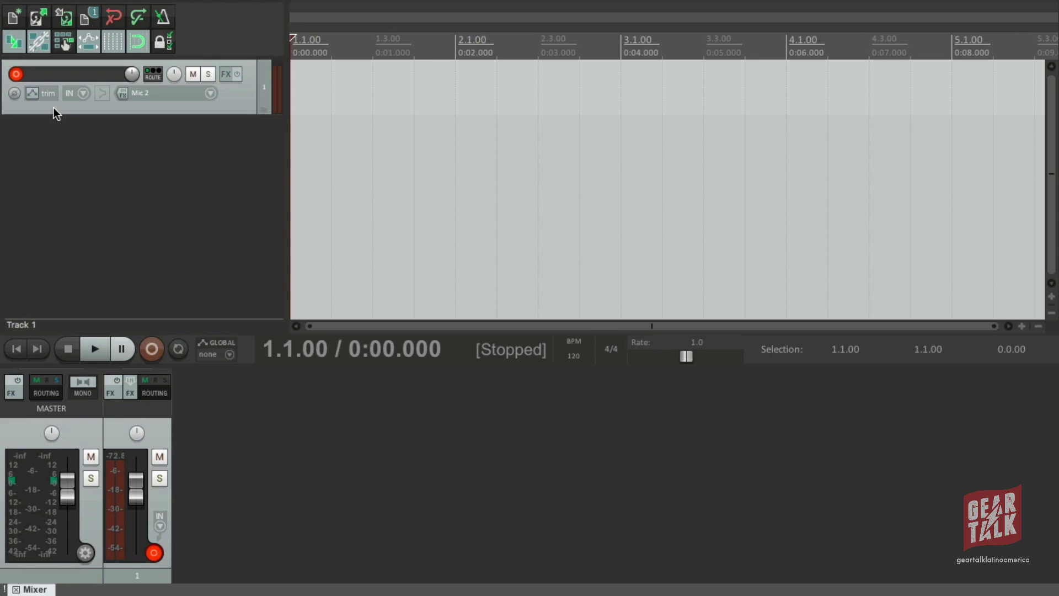
{"action": "left_click", "coordinate": [16, 75]}
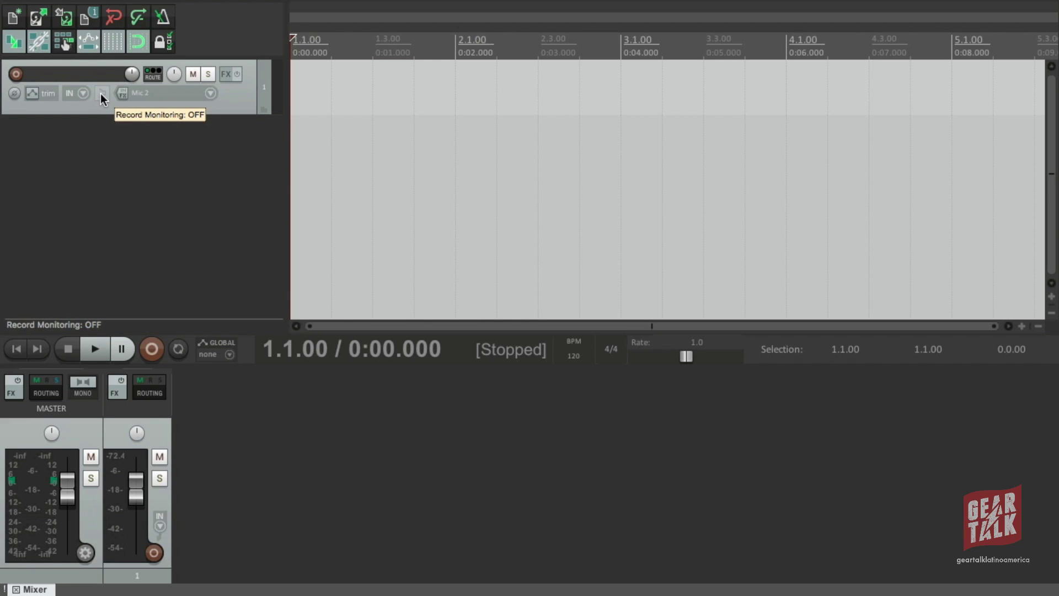
{"action": "left_click", "coordinate": [16, 75]}
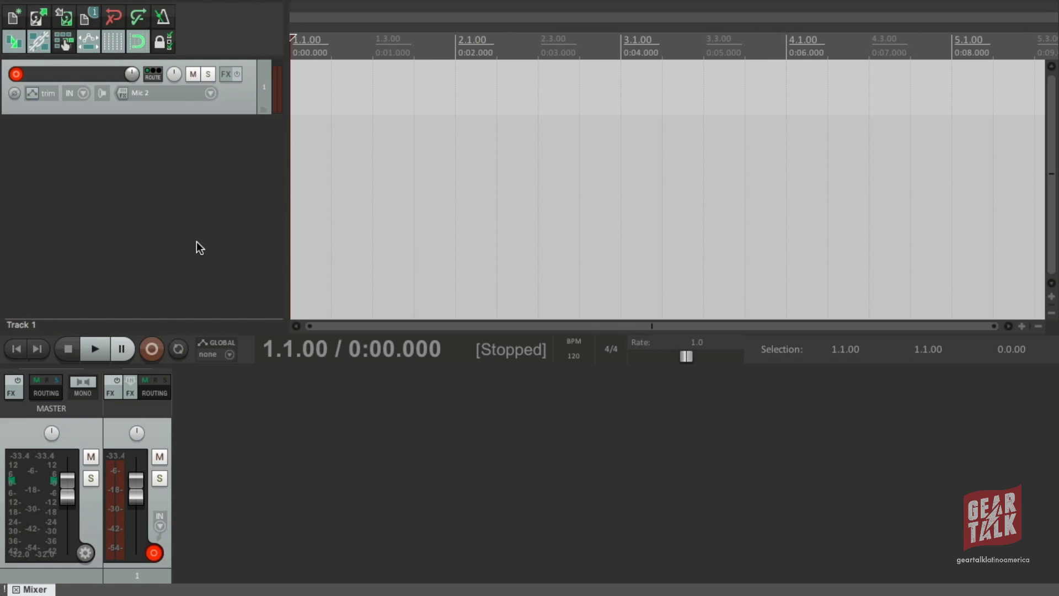
- Record a take of about 23 seconds on track 1, stop the recording and save the recorded file
{"action": "left_click", "coordinate": [155, 348]}
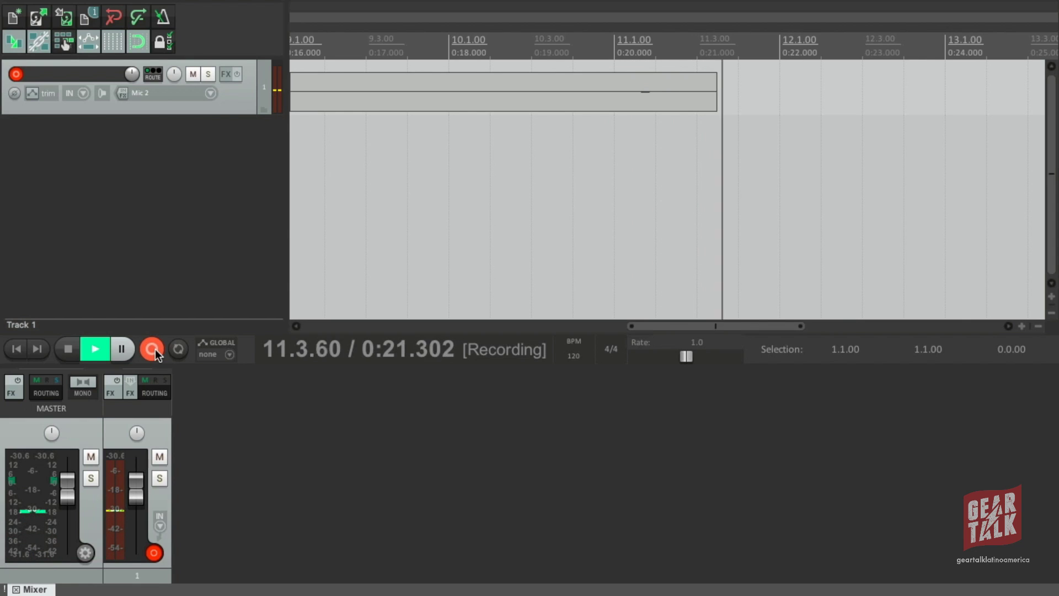
{"action": "left_click", "coordinate": [155, 348]}
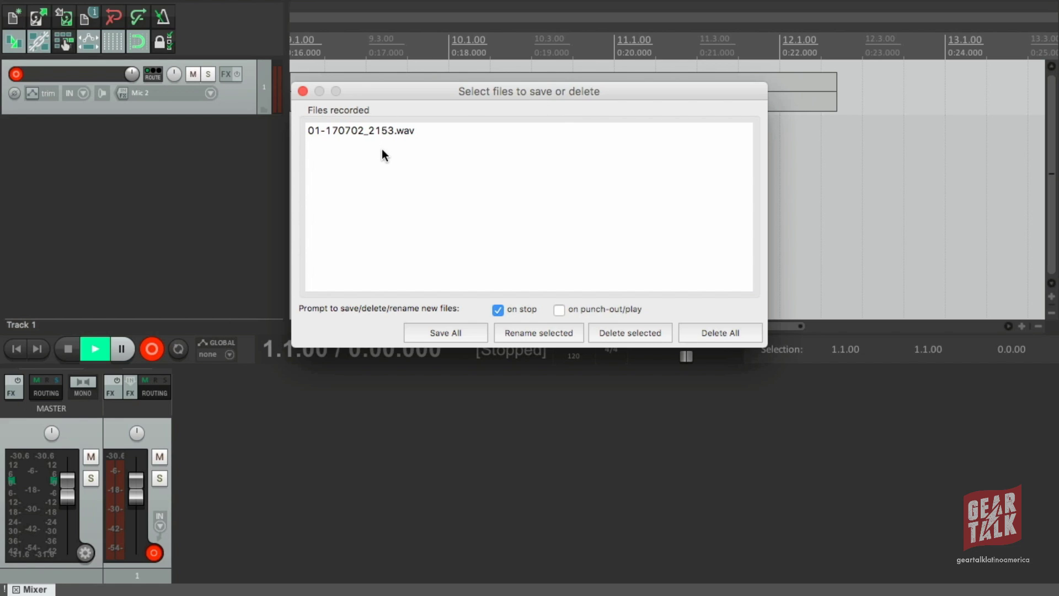
{"action": "left_click", "coordinate": [441, 333]}
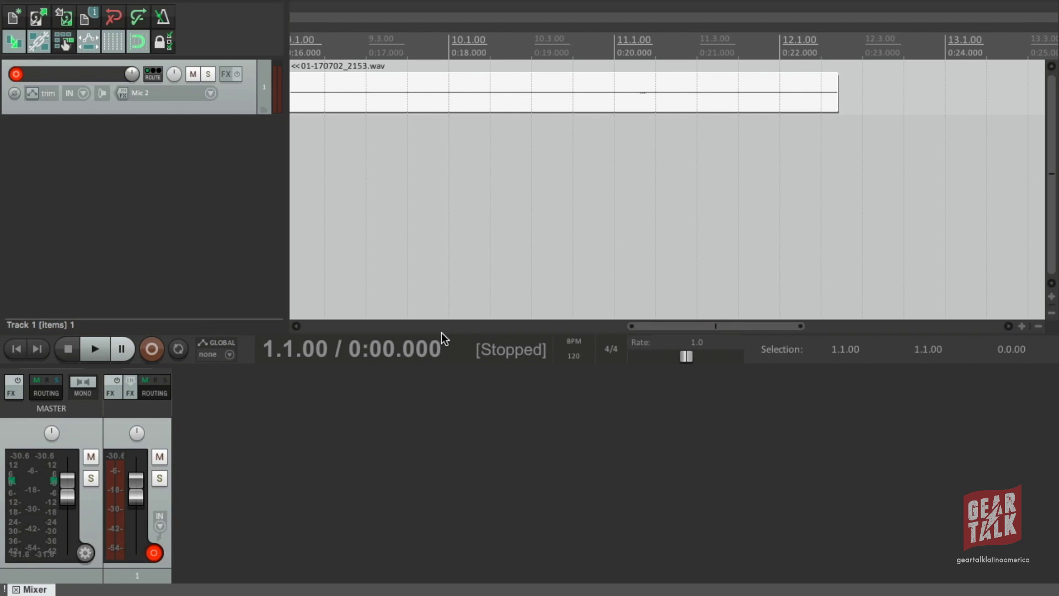
- Insert a second track below track 1, then disarm track 1 and turn off its record monitoring
{"action": "scroll", "coordinate": [479, 302], "scroll_direction": "down", "scroll_amount": 5}
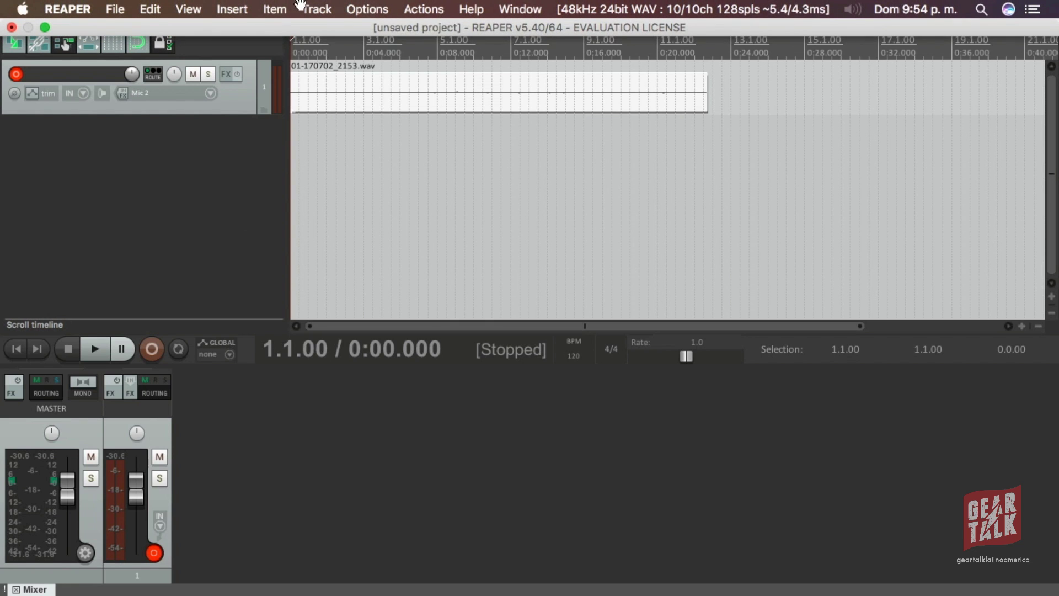
{"action": "left_click", "coordinate": [310, 10]}
{"action": "left_click", "coordinate": [353, 29]}
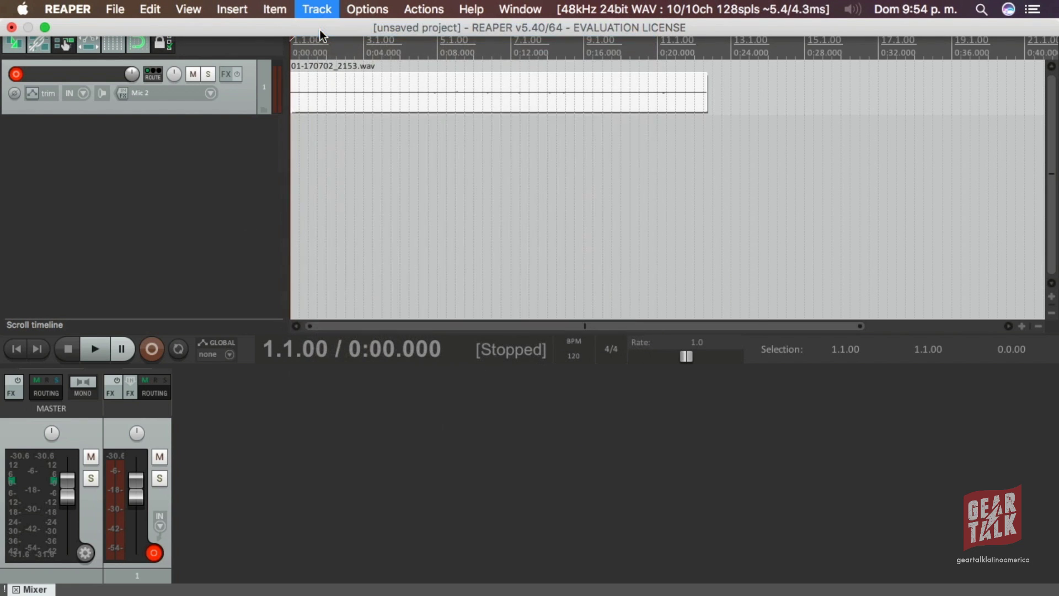
{"action": "left_click", "coordinate": [16, 74]}
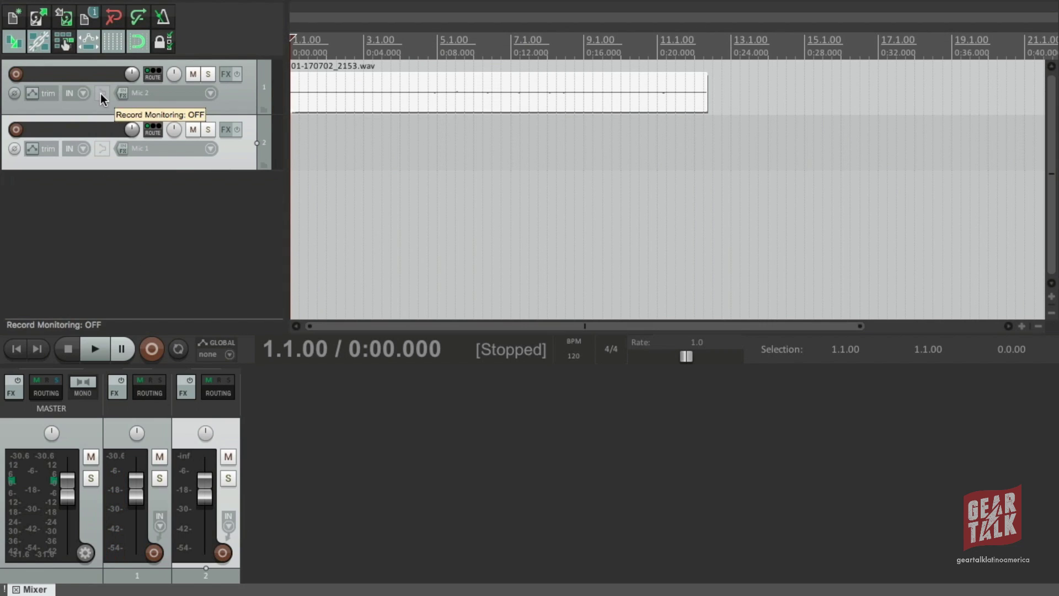
- Turn on record monitoring for track 2 and arm it briefly to test its Mic 1 input, leaving it disarmed
{"action": "left_click", "coordinate": [103, 149]}
{"action": "left_click", "coordinate": [18, 131]}
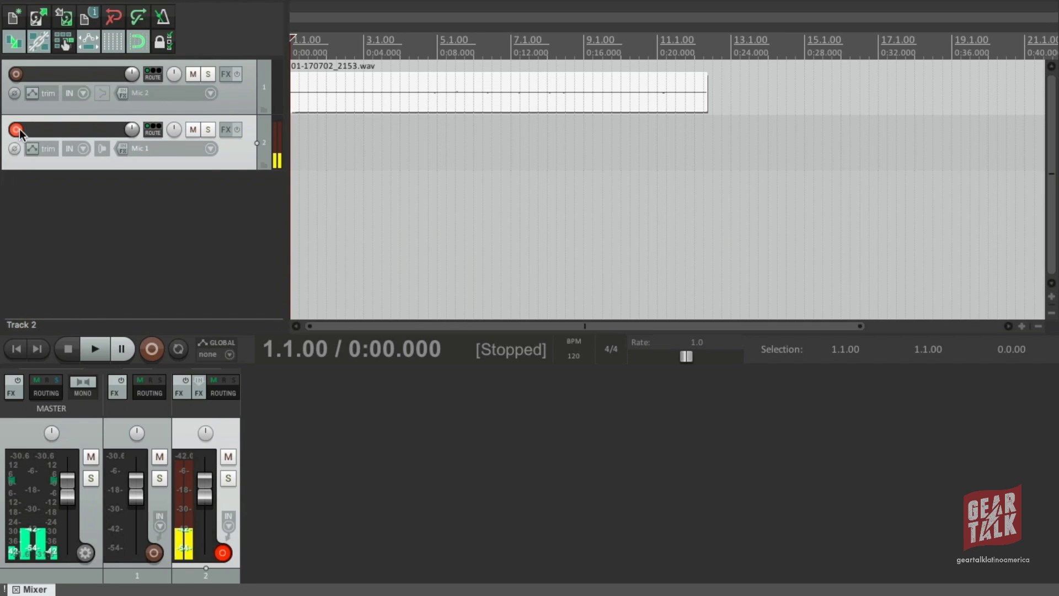
{"action": "left_click", "coordinate": [17, 130]}
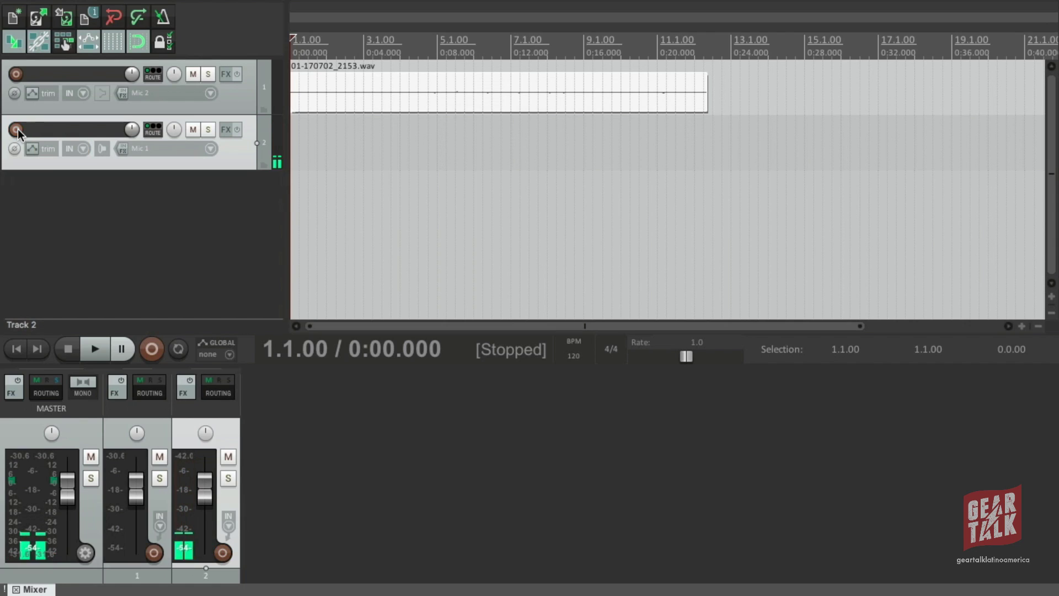